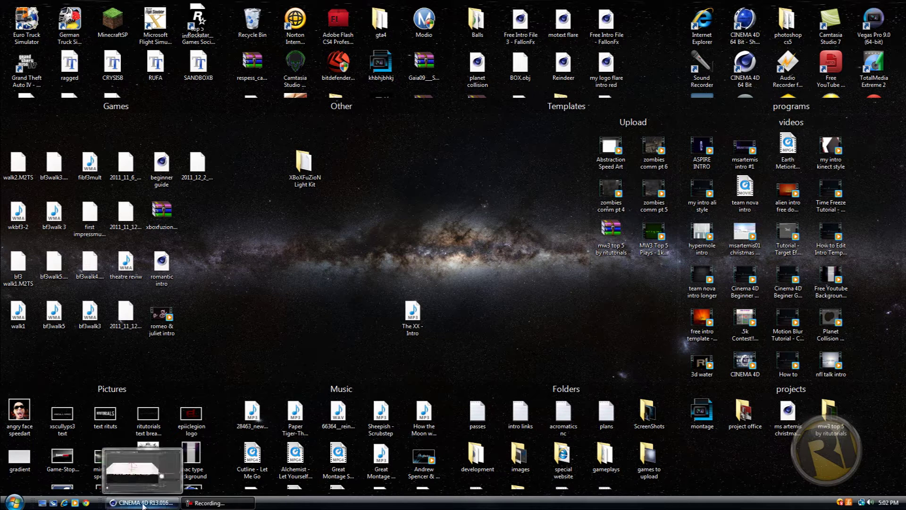
Switch to CINEMA 4D and move the MoText object forward along the Z axis to about -424 cm.
{"action": "left_click", "coordinate": [143, 503]}
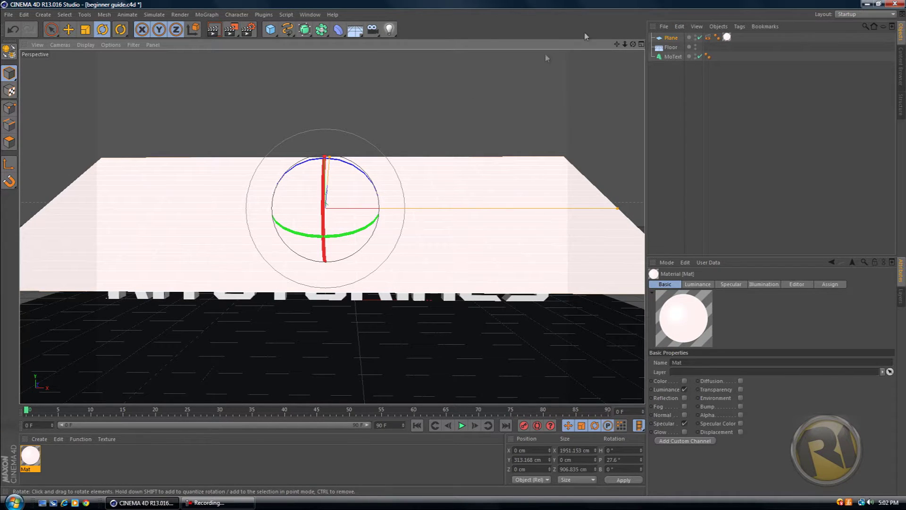
{"action": "left_click_drag", "start_coordinate": [631, 46], "coordinate": [455, 252]}
{"action": "left_click_drag", "start_coordinate": [617, 43], "coordinate": [454, 248]}
{"action": "left_click_drag", "start_coordinate": [632, 44], "coordinate": [454, 248]}
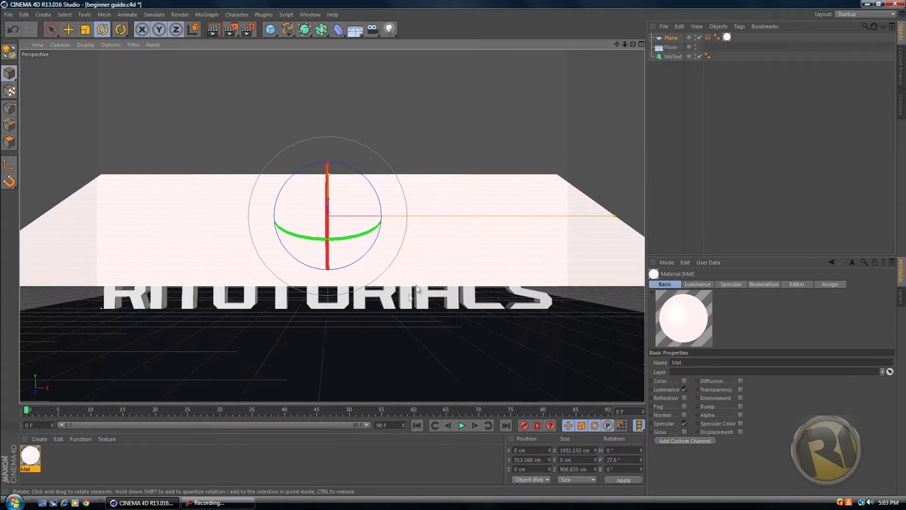
{"action": "left_click", "coordinate": [403, 303]}
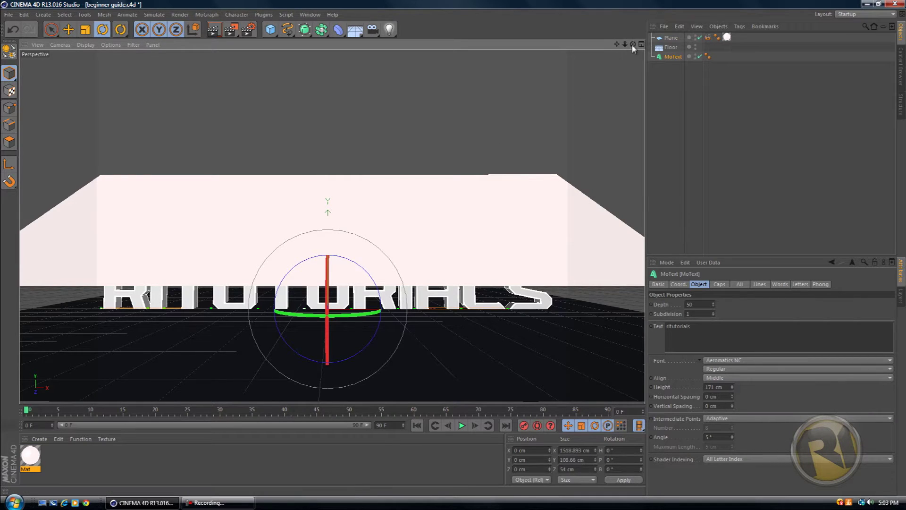
{"action": "left_click_drag", "start_coordinate": [632, 44], "coordinate": [453, 253]}
{"action": "scroll", "coordinate": [403, 202], "scroll_direction": "down", "scroll_amount": 3}
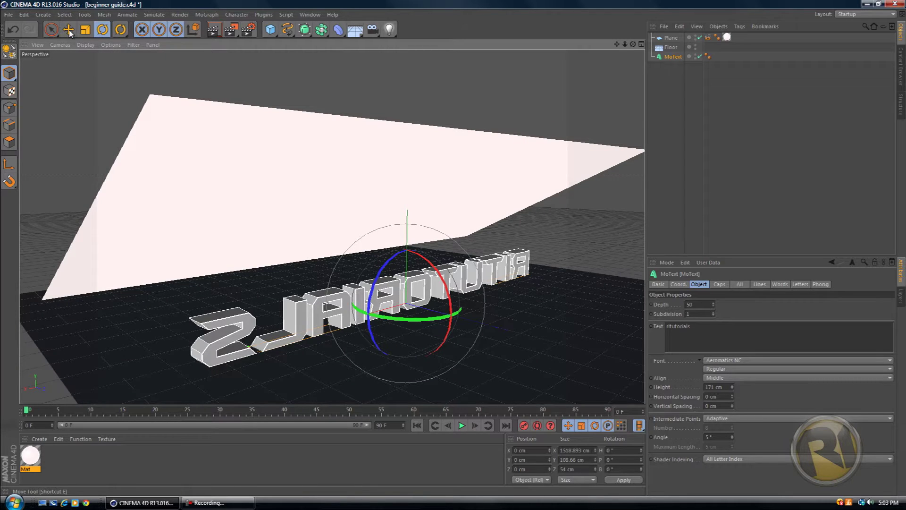
{"action": "left_click", "coordinate": [69, 31]}
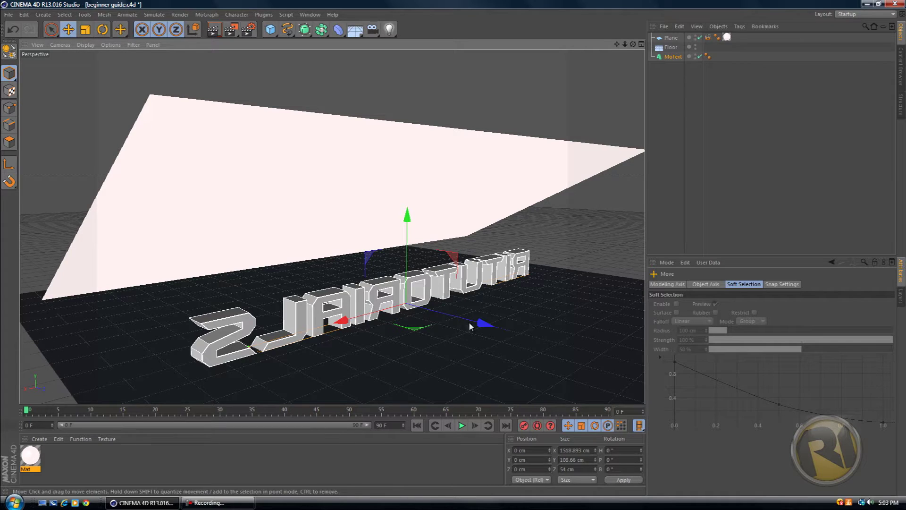
{"action": "left_click_drag", "start_coordinate": [490, 328], "coordinate": [392, 299]}
{"action": "mouse_move", "coordinate": [441, 254]}
{"action": "left_mouse_down"}
{"action": "mouse_move", "coordinate": [458, 249]}
{"action": "mouse_move", "coordinate": [448, 251]}
{"action": "left_mouse_up"}
{"action": "left_click_drag", "start_coordinate": [630, 49], "coordinate": [481, 253]}
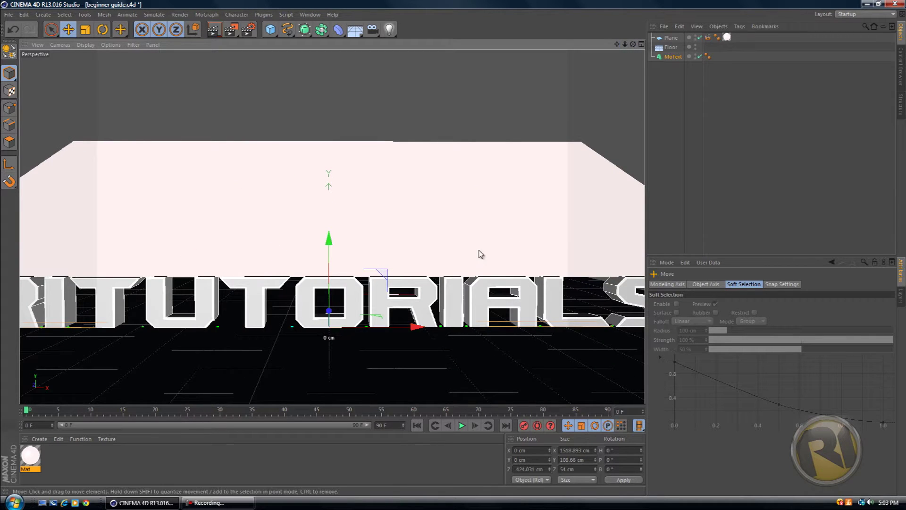
Move the MoText object farther along the Z axis, beyond the floor's edge, to about -1472 cm.
{"action": "left_click", "coordinate": [327, 315]}
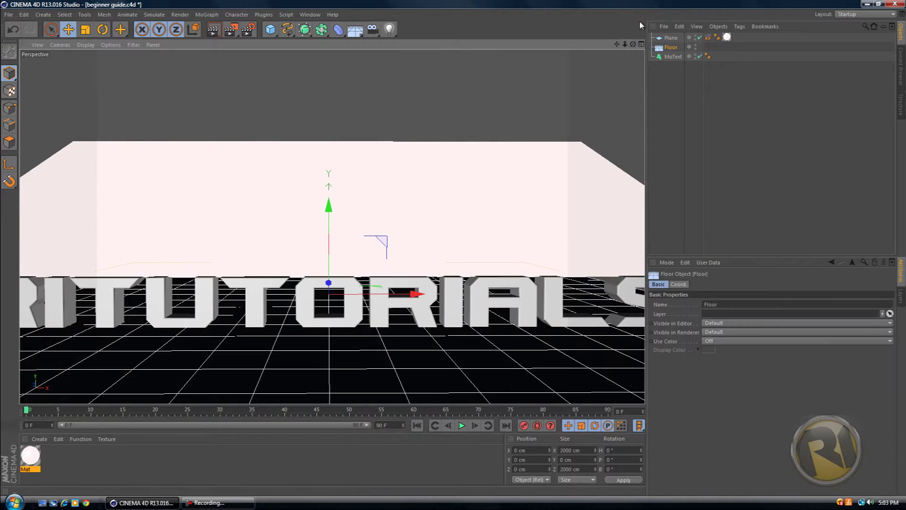
{"action": "left_click_drag", "start_coordinate": [632, 44], "coordinate": [455, 252]}
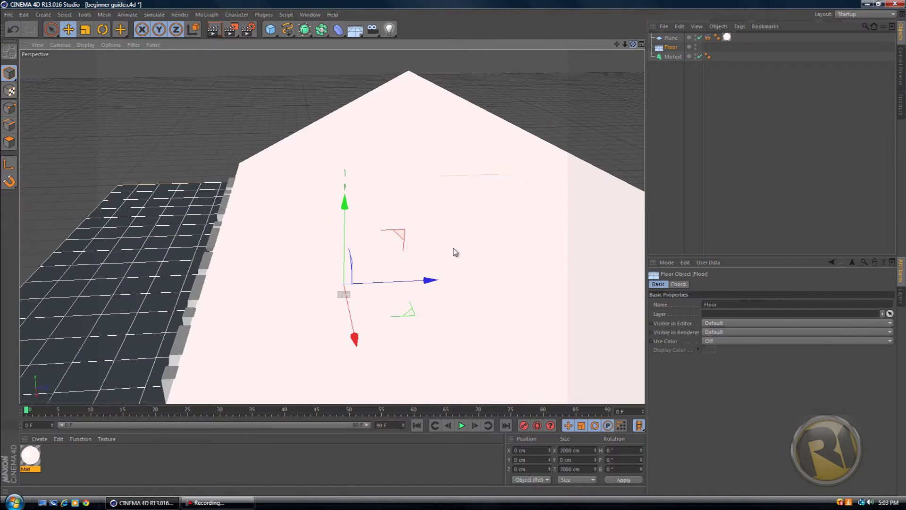
{"action": "left_click", "coordinate": [206, 264]}
{"action": "left_click_drag", "start_coordinate": [290, 290], "coordinate": [55, 293]}
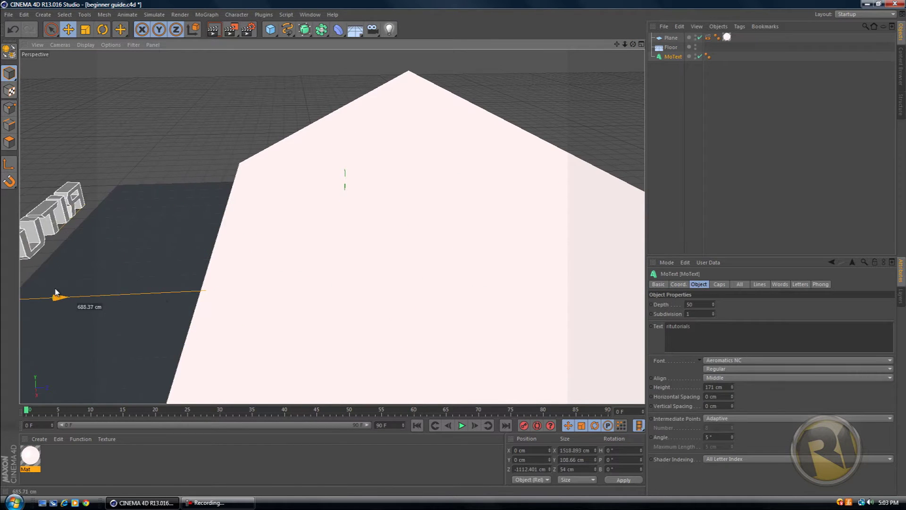
{"action": "scroll", "coordinate": [142, 248], "scroll_direction": "down", "scroll_amount": 3}
{"action": "left_click_drag", "start_coordinate": [624, 44], "coordinate": [460, 252]}
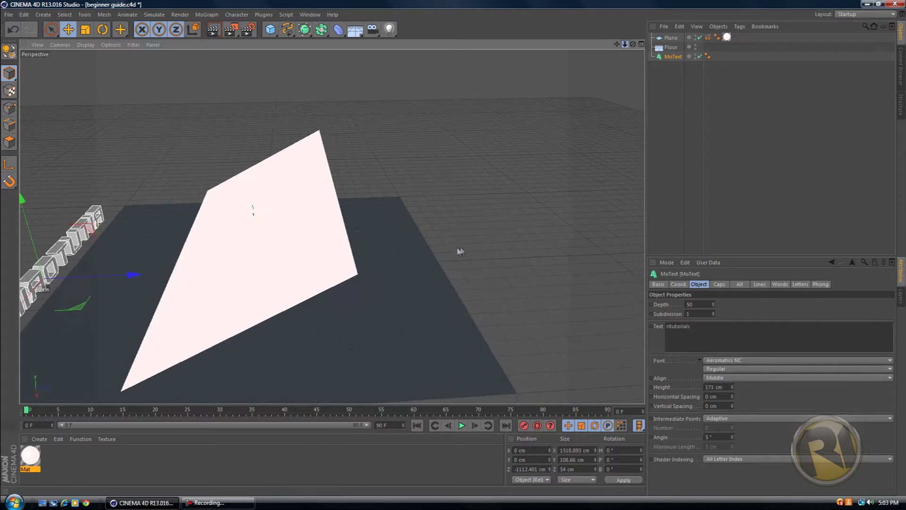
{"action": "scroll", "coordinate": [457, 249], "scroll_direction": "up", "scroll_amount": 3}
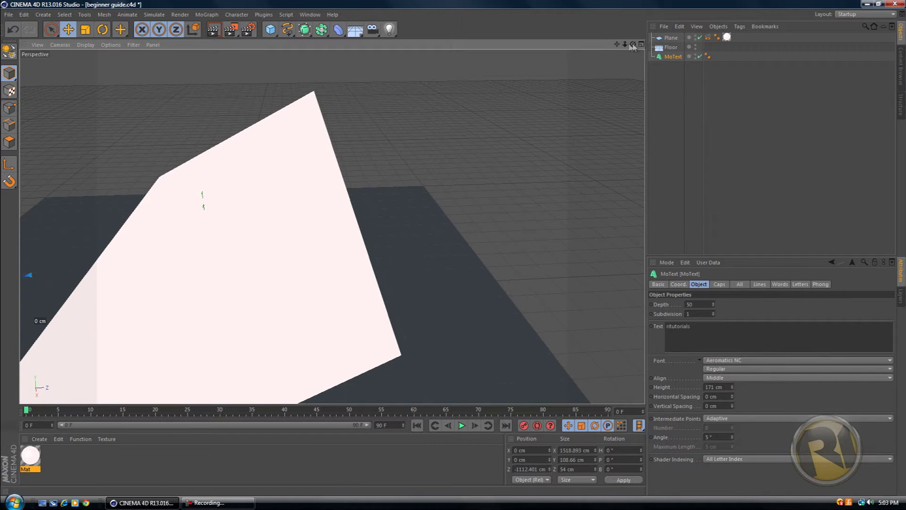
{"action": "left_click_drag", "start_coordinate": [618, 44], "coordinate": [455, 251]}
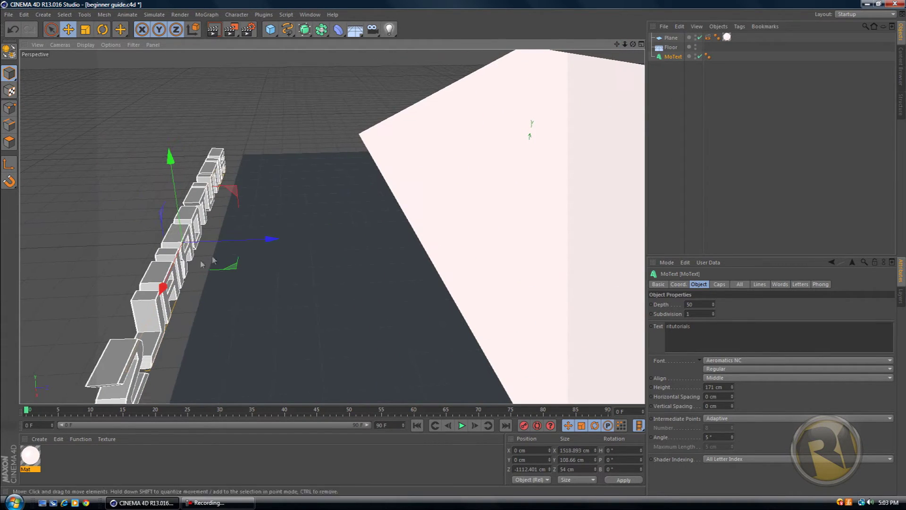
{"action": "left_click_drag", "start_coordinate": [250, 242], "coordinate": [144, 240]}
{"action": "scroll", "coordinate": [299, 241], "scroll_direction": "down", "scroll_amount": 3}
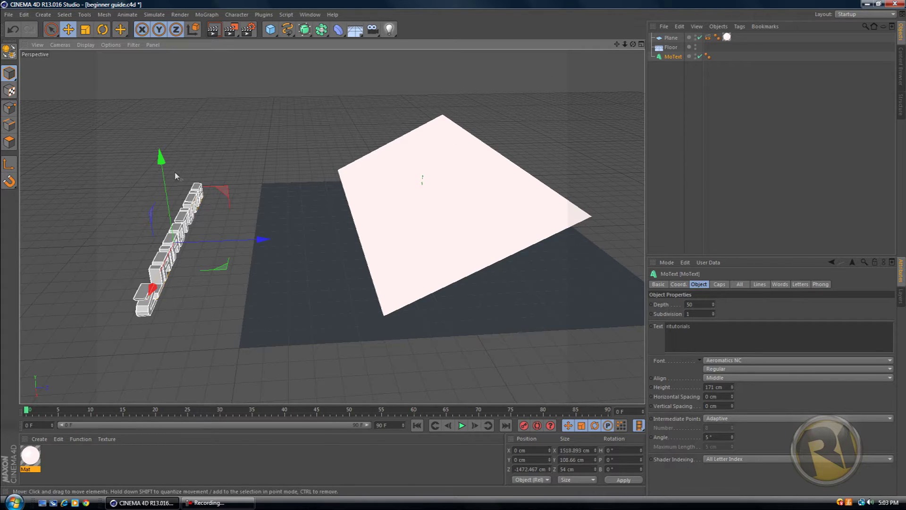
Raise the MoText object to about 451 cm on the Y axis and record a keyframe at frame 0.
{"action": "left_click_drag", "start_coordinate": [161, 160], "coordinate": [166, 83]}
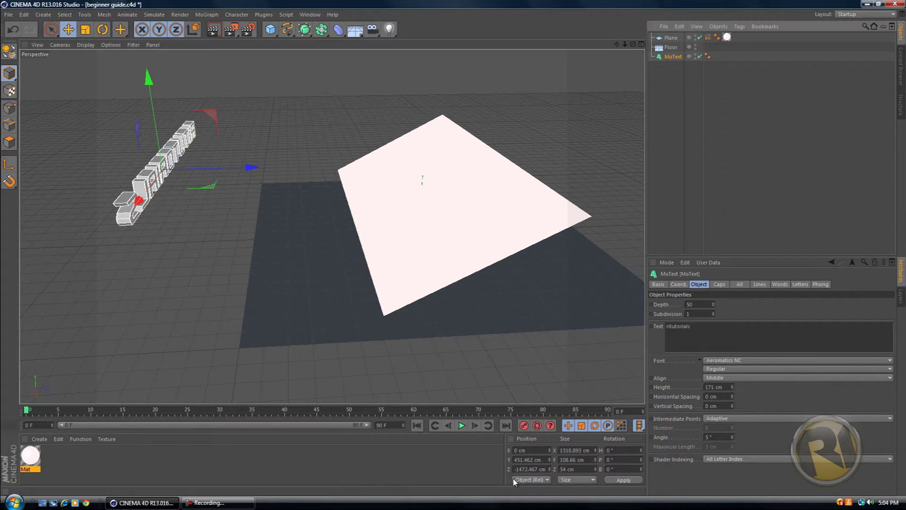
{"action": "left_click", "coordinate": [524, 426]}
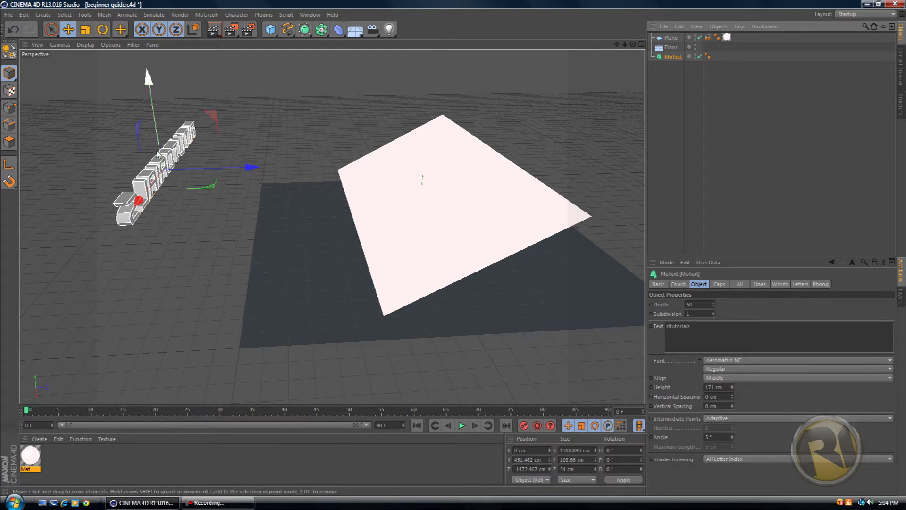
{"action": "left_click", "coordinate": [523, 425]}
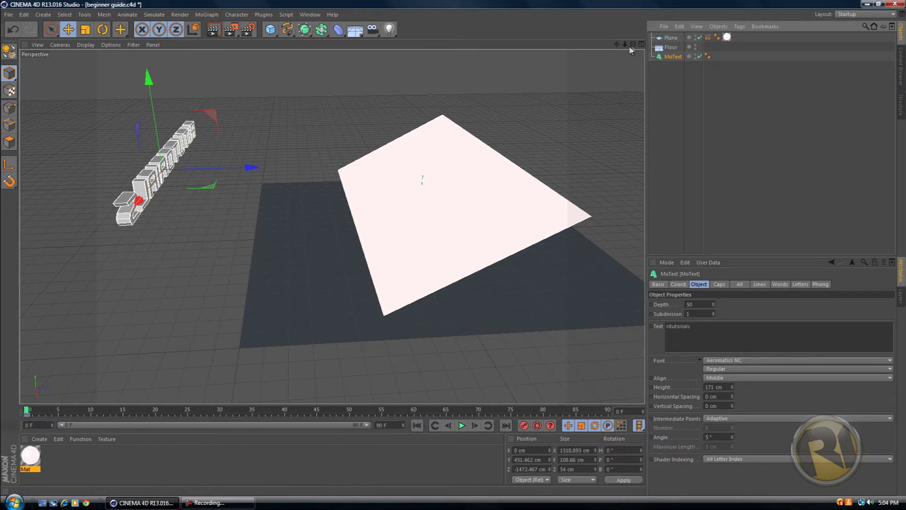
At frame 60, move the MoText object to about Z 79 cm and Y 3 cm on the floor, and record a keyframe.
{"action": "left_click_drag", "start_coordinate": [633, 44], "coordinate": [565, 78]}
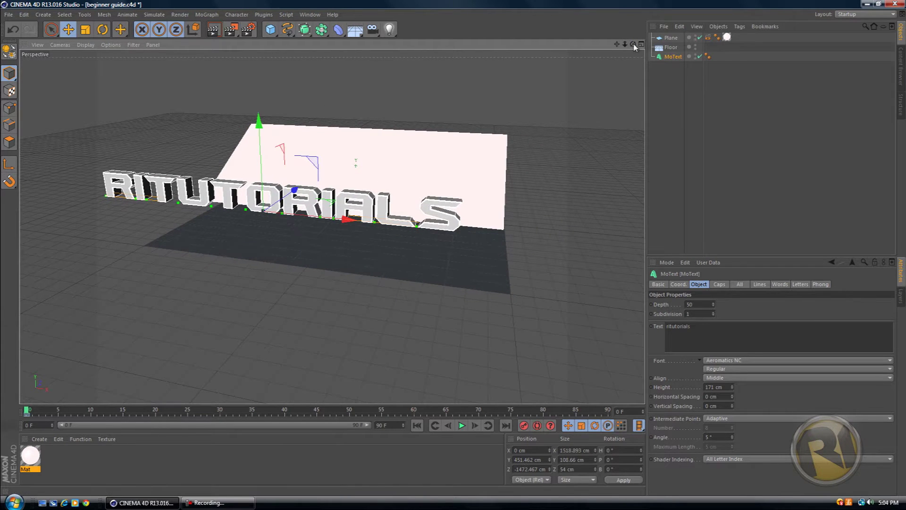
{"action": "left_click_drag", "start_coordinate": [632, 45], "coordinate": [453, 256]}
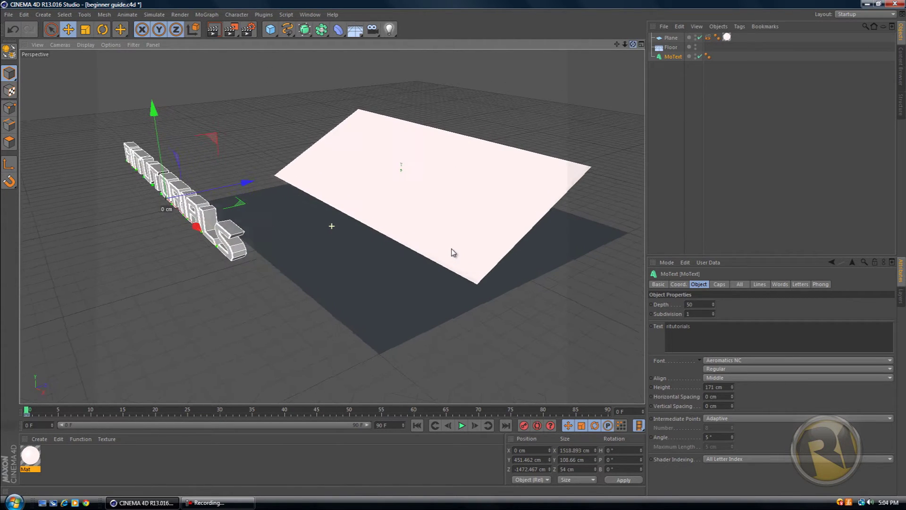
{"action": "left_click", "coordinate": [36, 410]}
{"action": "left_click_drag", "start_coordinate": [90, 412], "coordinate": [147, 413]}
{"action": "left_click_drag", "start_coordinate": [369, 410], "coordinate": [414, 417]}
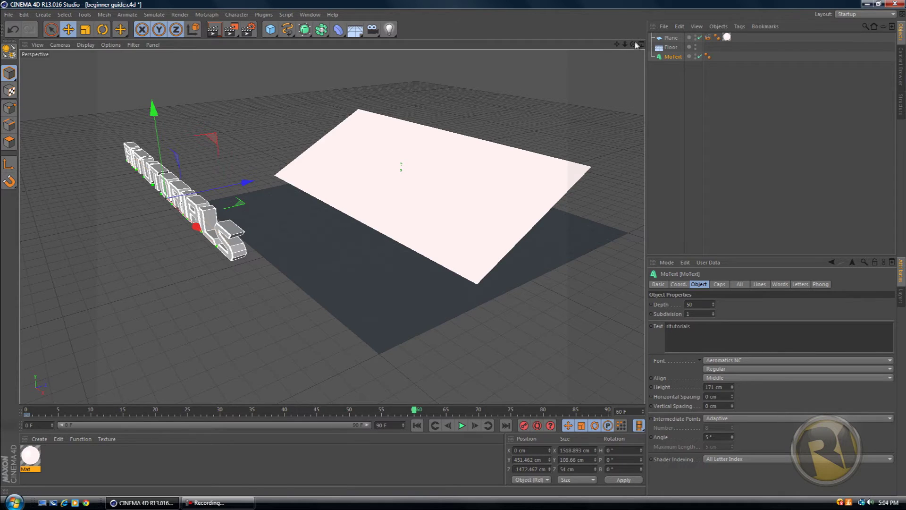
{"action": "left_click_drag", "start_coordinate": [533, 101], "coordinate": [435, 97], "text": "alt"}
{"action": "left_click_drag", "start_coordinate": [271, 163], "coordinate": [531, 186]}
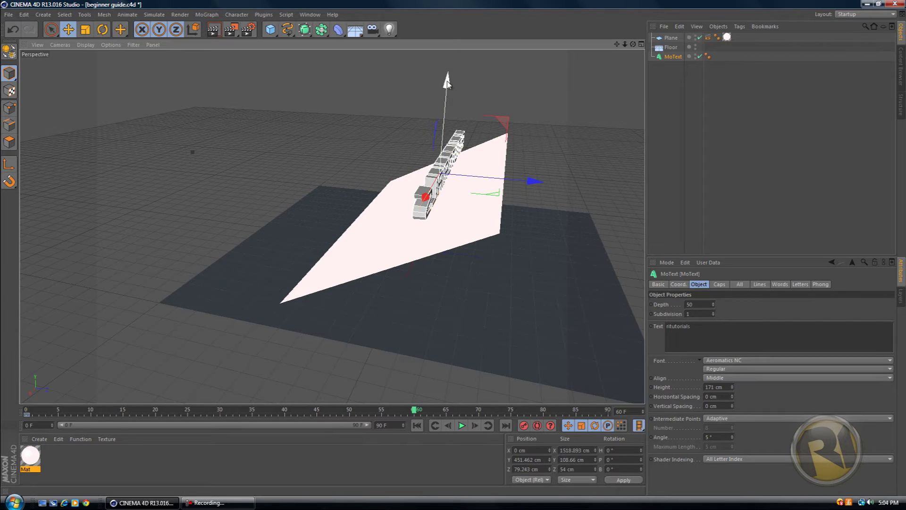
{"action": "left_click_drag", "start_coordinate": [447, 84], "coordinate": [442, 167]}
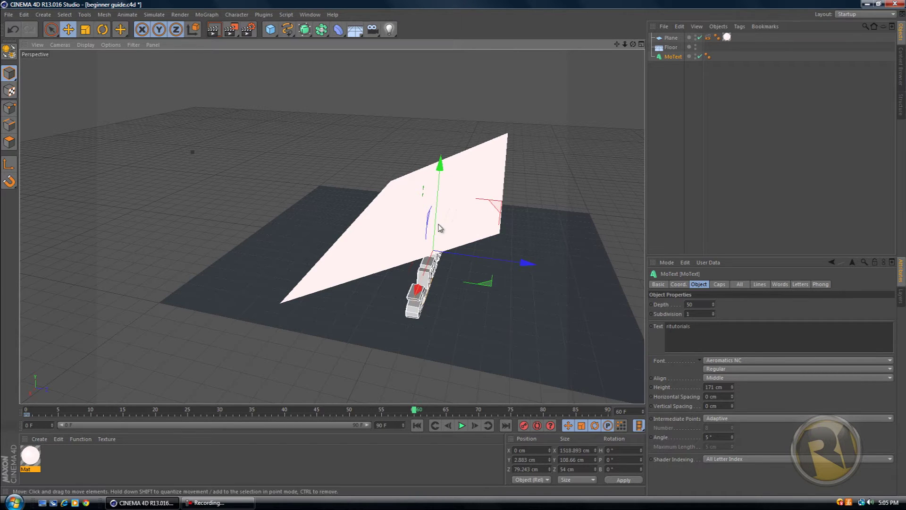
{"action": "left_click_drag", "start_coordinate": [632, 44], "coordinate": [454, 258]}
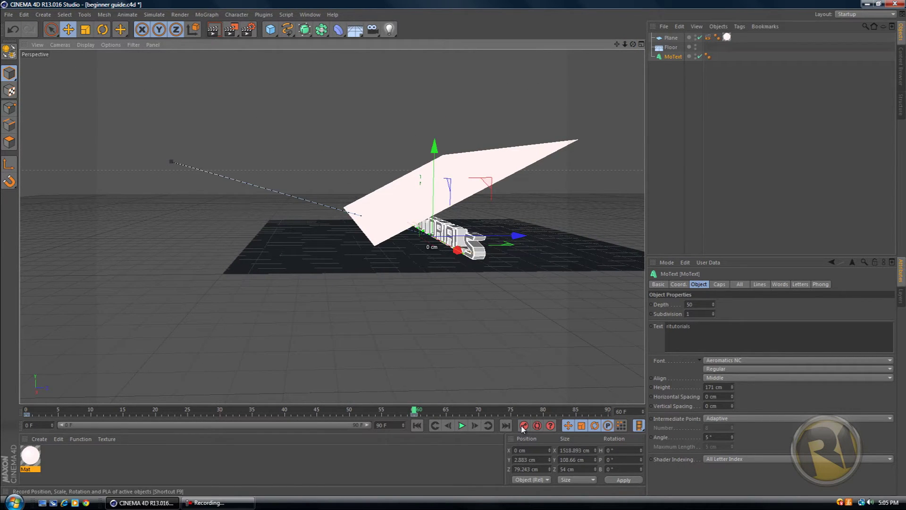
Play the animation from frame 0 to check the text's movement.
{"action": "left_click_drag", "start_coordinate": [414, 411], "coordinate": [26, 408]}
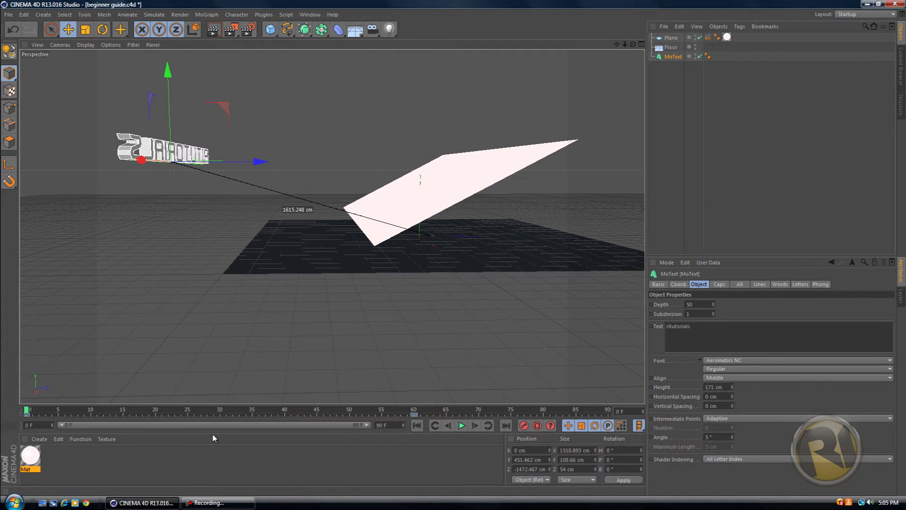
{"action": "left_click", "coordinate": [461, 426]}
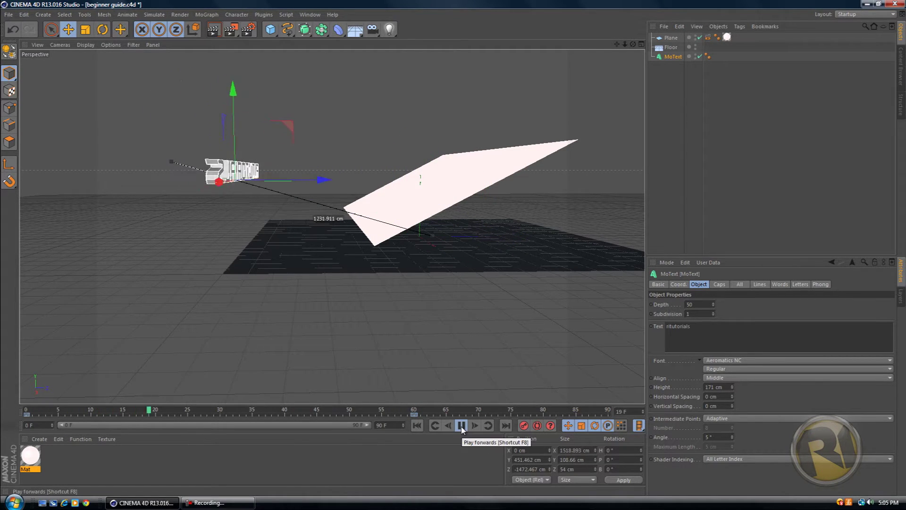
{"action": "left_click", "coordinate": [462, 426]}
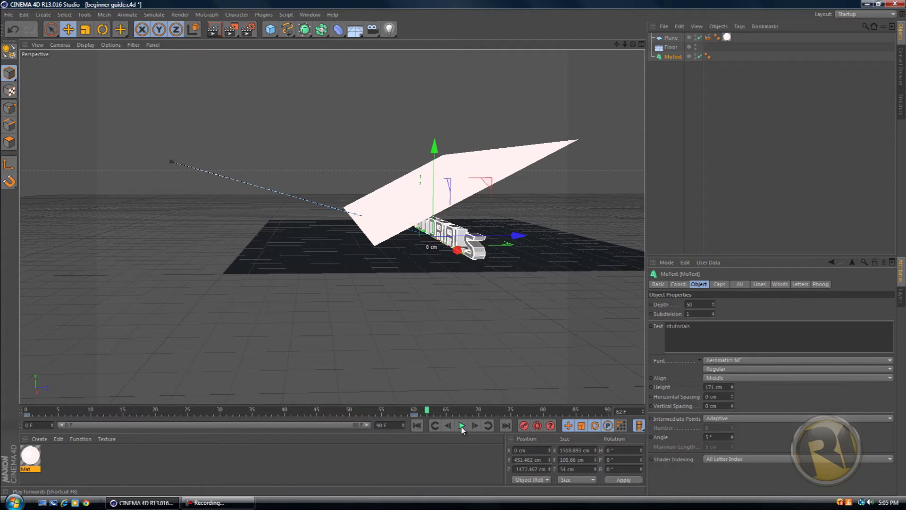
At frame 0, rotate the MoText object in pitch to about 545° and record the keyframe.
{"action": "left_click_drag", "start_coordinate": [423, 411], "coordinate": [21, 385]}
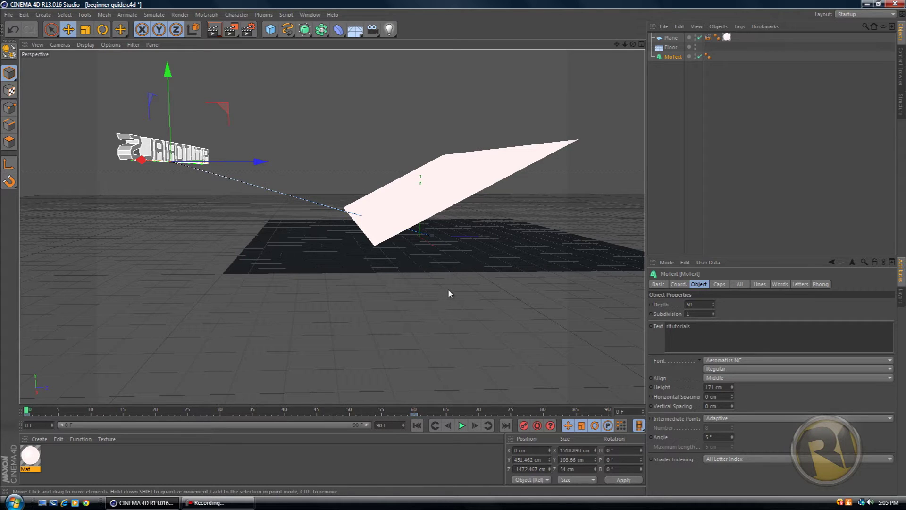
{"action": "left_click", "coordinate": [26, 416]}
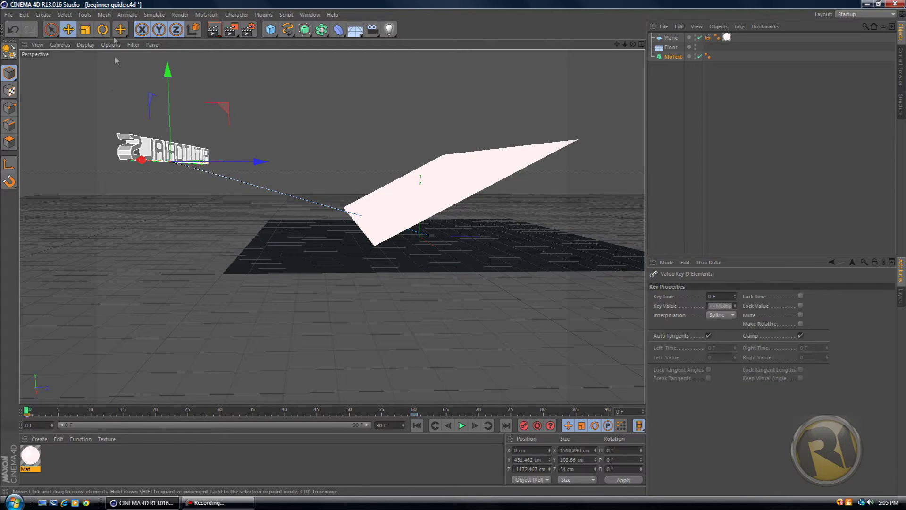
{"action": "left_click", "coordinate": [102, 30]}
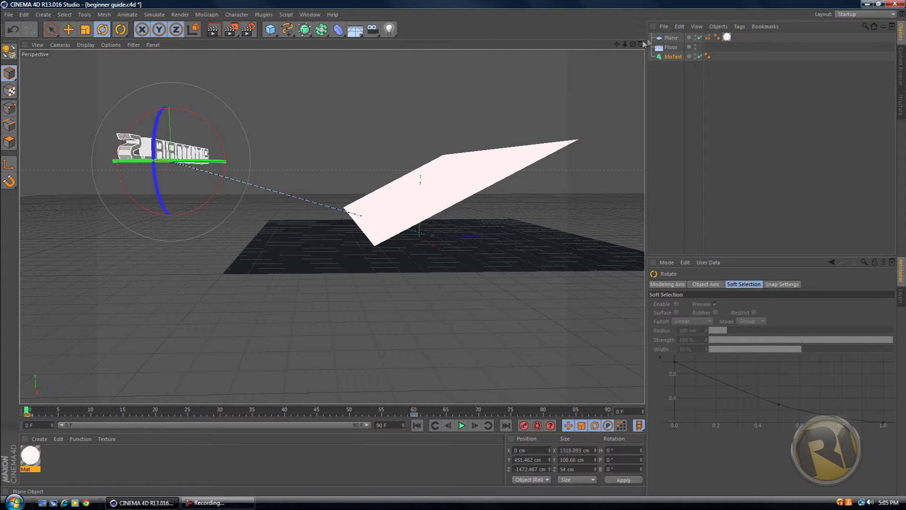
{"action": "middle_click_drag", "start_coordinate": [457, 252], "coordinate": [463, 256], "text": "alt"}
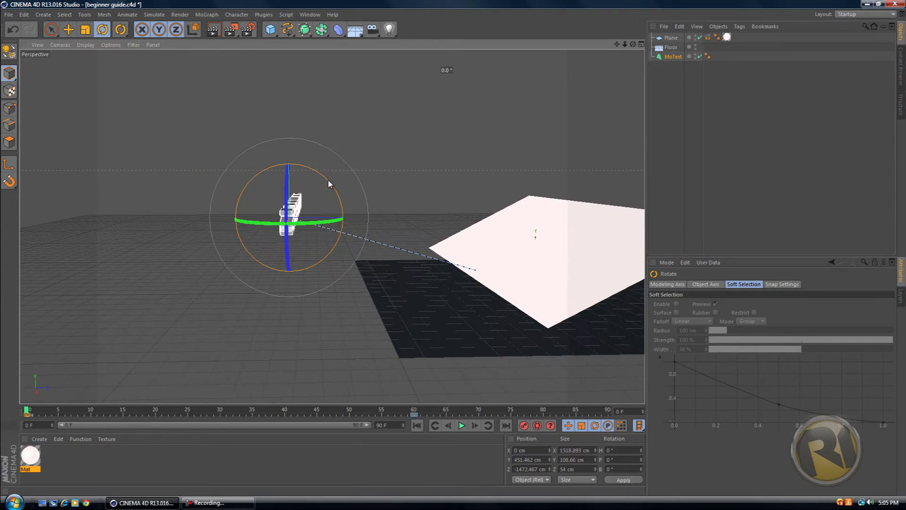
{"action": "left_click_drag", "start_coordinate": [325, 175], "coordinate": [279, 167]}
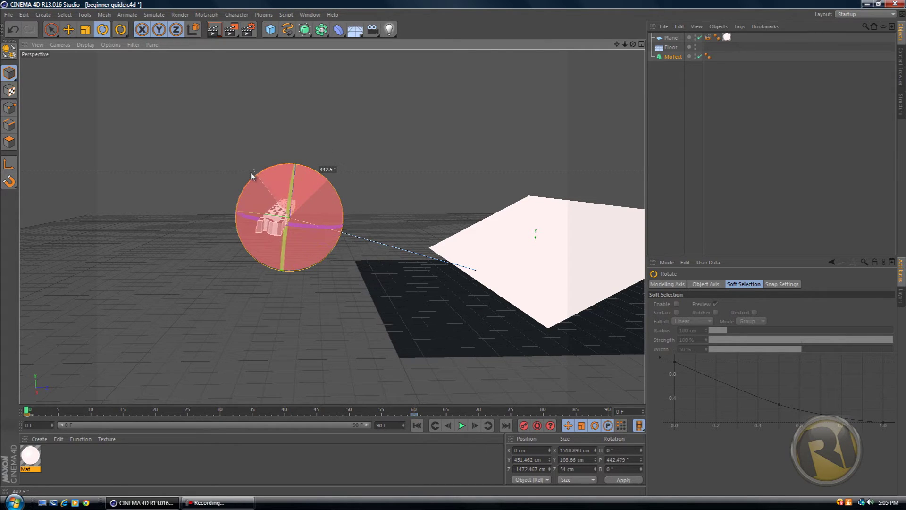
{"action": "left_click_drag", "start_coordinate": [251, 173], "coordinate": [256, 254]}
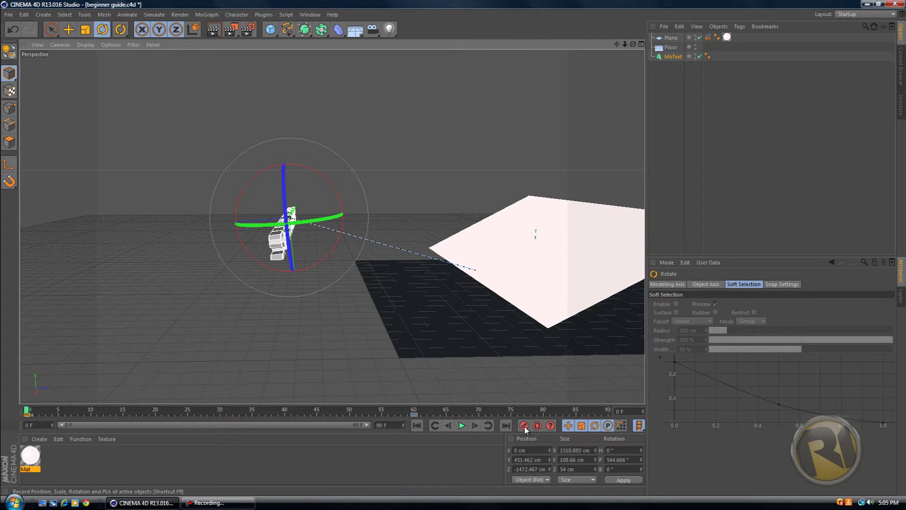
Play the animation to check the text's spin and inspect its landing place from the front.
{"action": "left_click", "coordinate": [462, 424]}
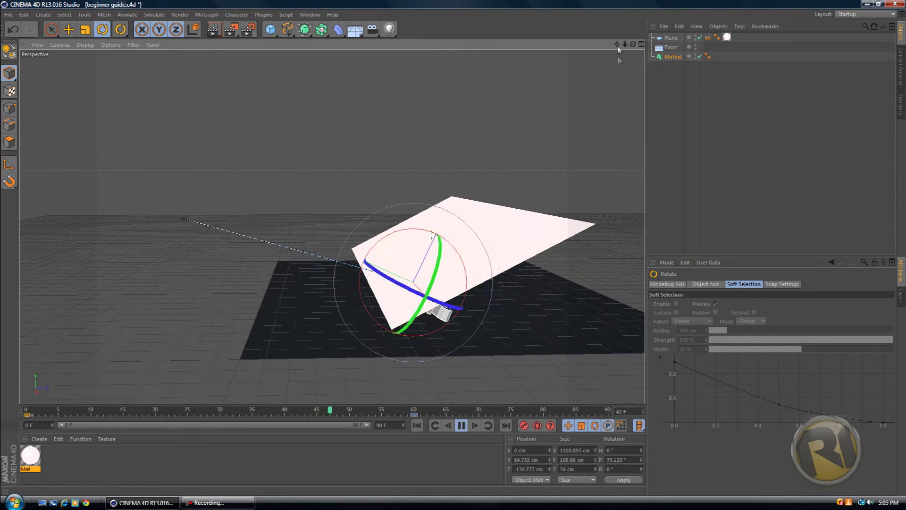
{"action": "left_click", "coordinate": [462, 425]}
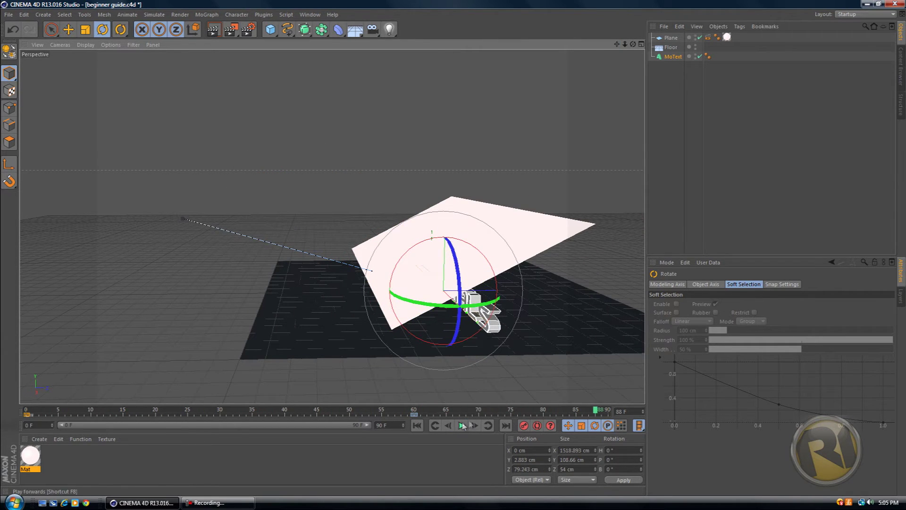
{"action": "left_click_drag", "start_coordinate": [633, 44], "coordinate": [454, 249]}
{"action": "scroll", "coordinate": [435, 196], "scroll_direction": "up", "scroll_amount": 2}
{"action": "scroll", "coordinate": [431, 201], "scroll_direction": "up", "scroll_amount": 5}
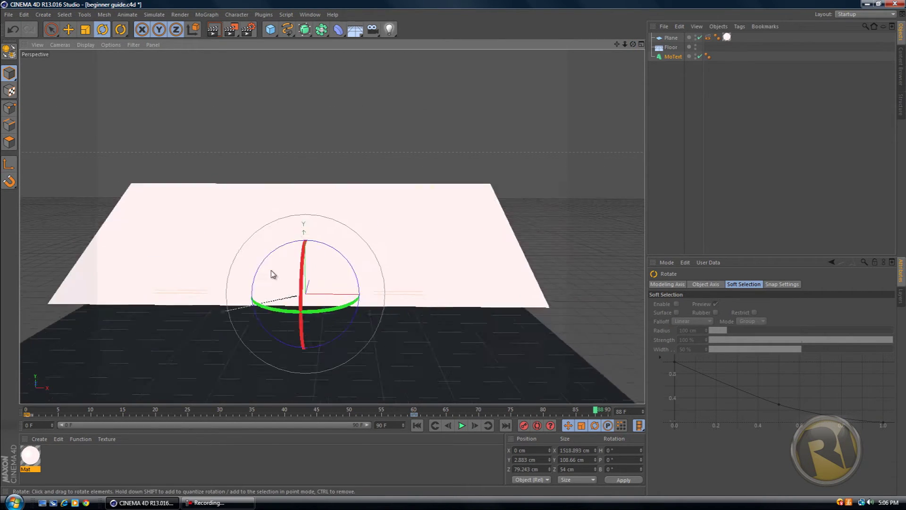
{"action": "left_click_drag", "start_coordinate": [617, 46], "coordinate": [456, 253]}
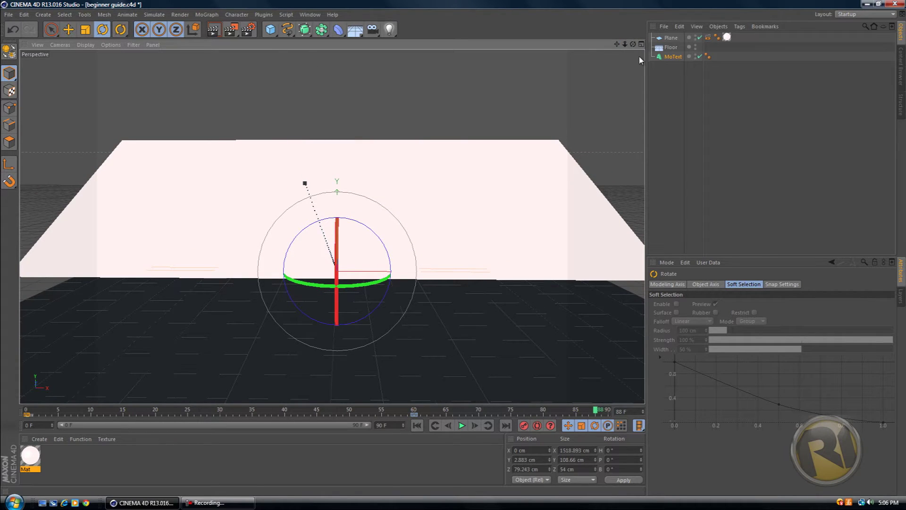
Frame the landed text from the front, add a Camera object and make it the active view camera.
{"action": "left_click_drag", "start_coordinate": [633, 44], "coordinate": [455, 251]}
{"action": "left_click_drag", "start_coordinate": [336, 295], "coordinate": [321, 293]}
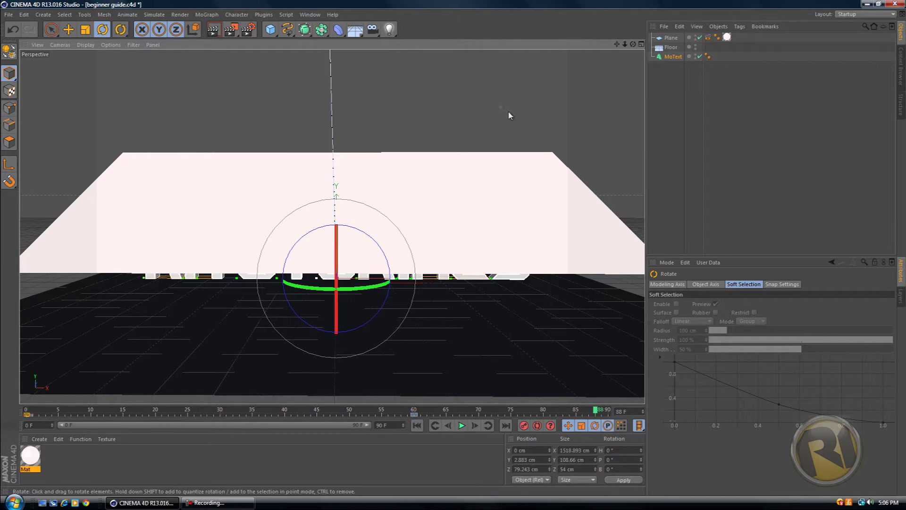
{"action": "left_click", "coordinate": [375, 33]}
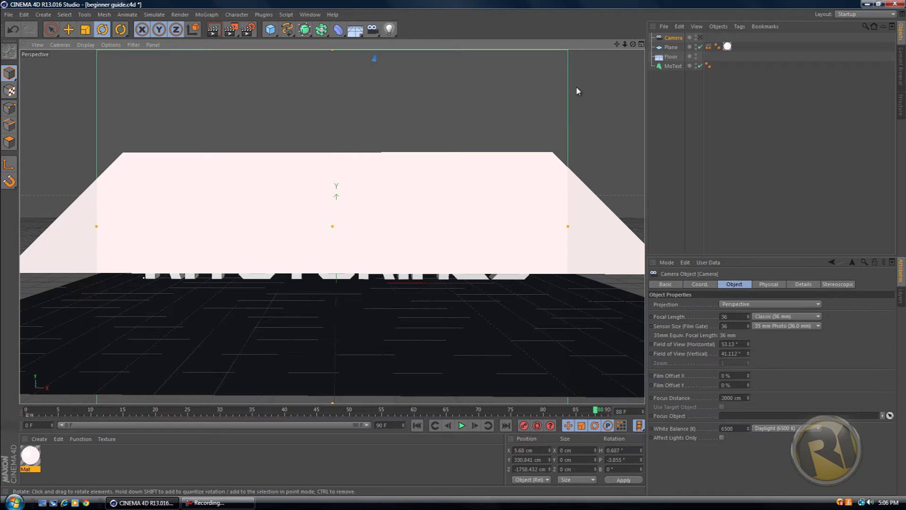
{"action": "left_click", "coordinate": [60, 45]}
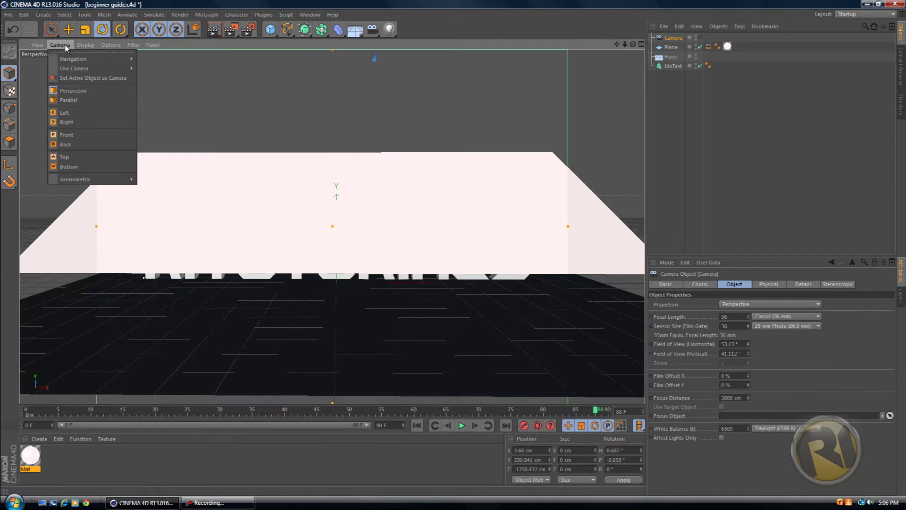
{"action": "mouse_move", "coordinate": [75, 68]}
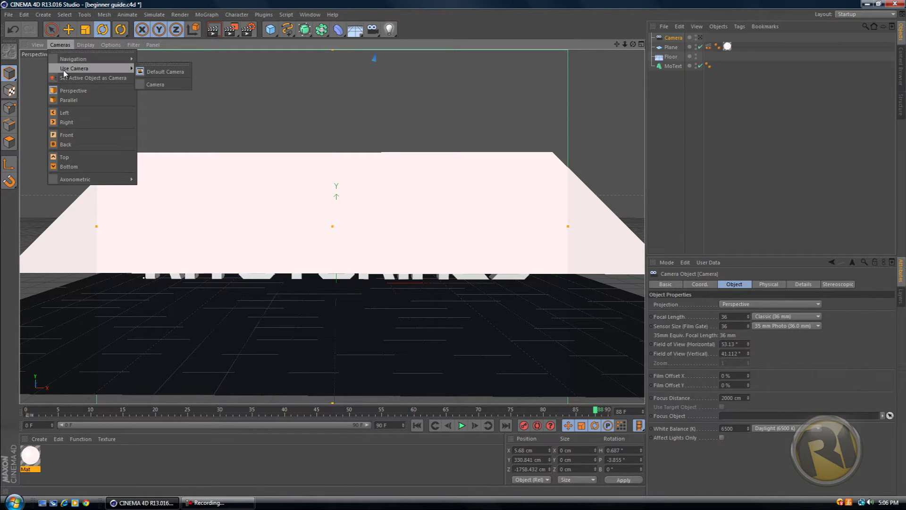
{"action": "left_click", "coordinate": [159, 86]}
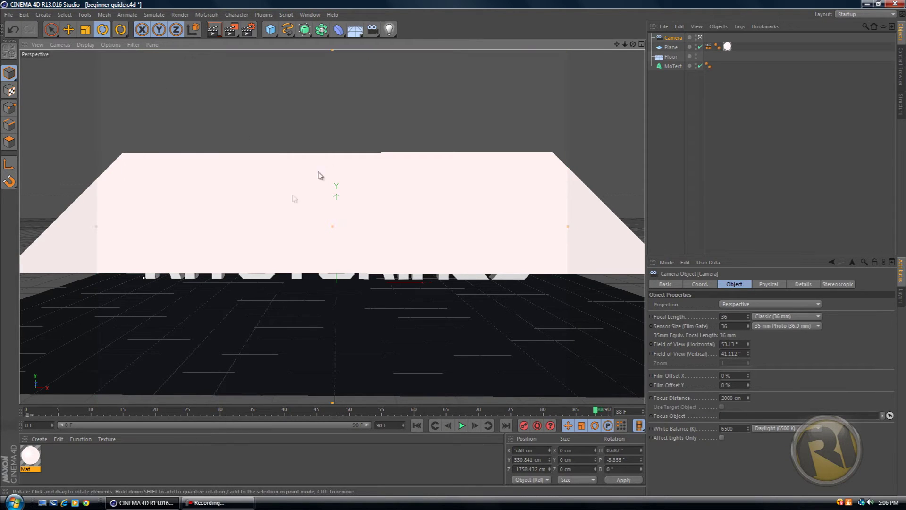
{"action": "left_click", "coordinate": [60, 45]}
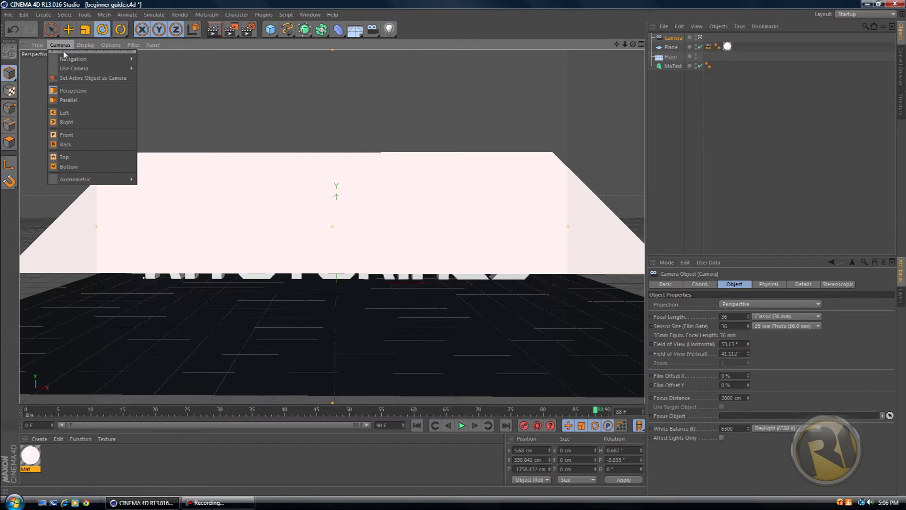
{"action": "left_click", "coordinate": [61, 45]}
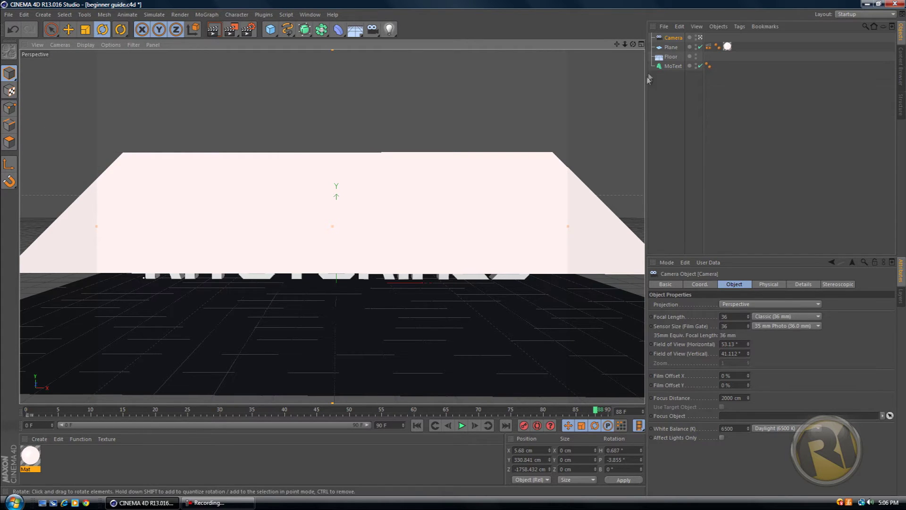
Center the camera on the landed text at about X 14 cm, Y 164 cm, with heading about 0.4° and pitch about -2.7°.
{"action": "left_click_drag", "start_coordinate": [633, 44], "coordinate": [454, 248]}
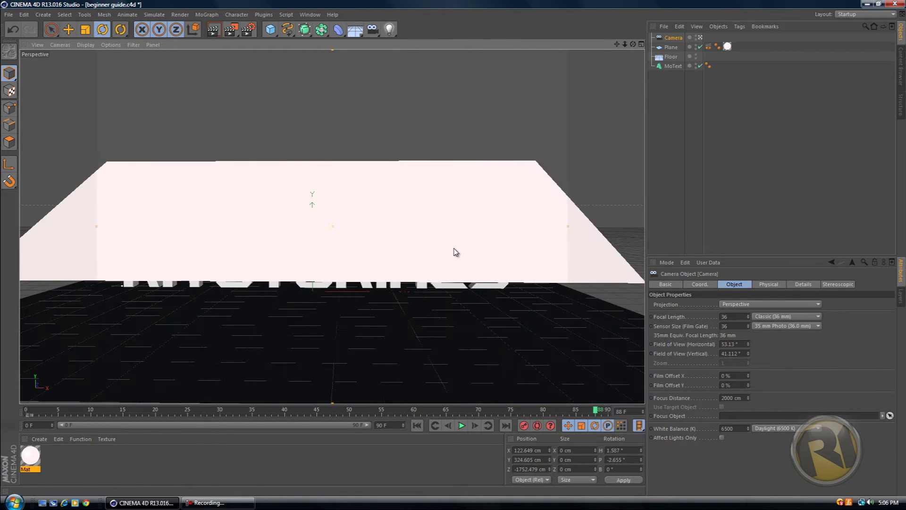
{"action": "left_click_drag", "start_coordinate": [620, 48], "coordinate": [454, 252]}
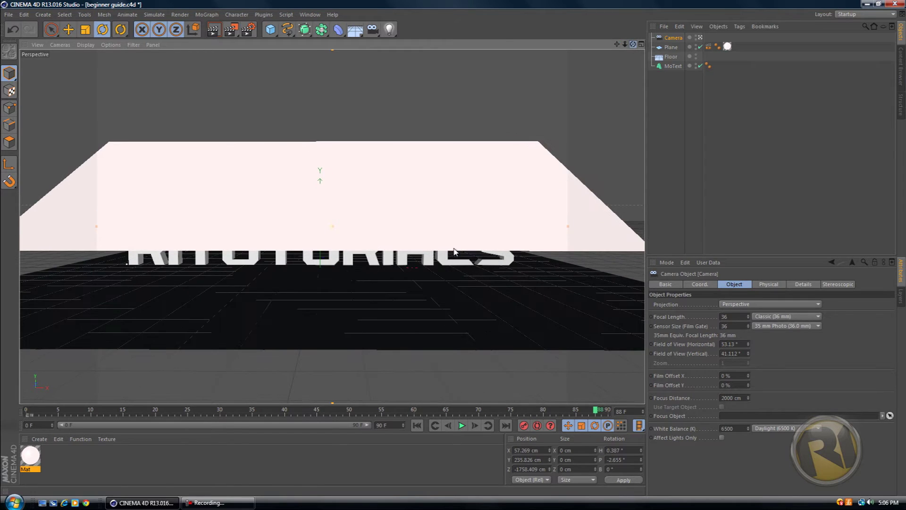
{"action": "left_click_drag", "start_coordinate": [621, 47], "coordinate": [395, 260]}
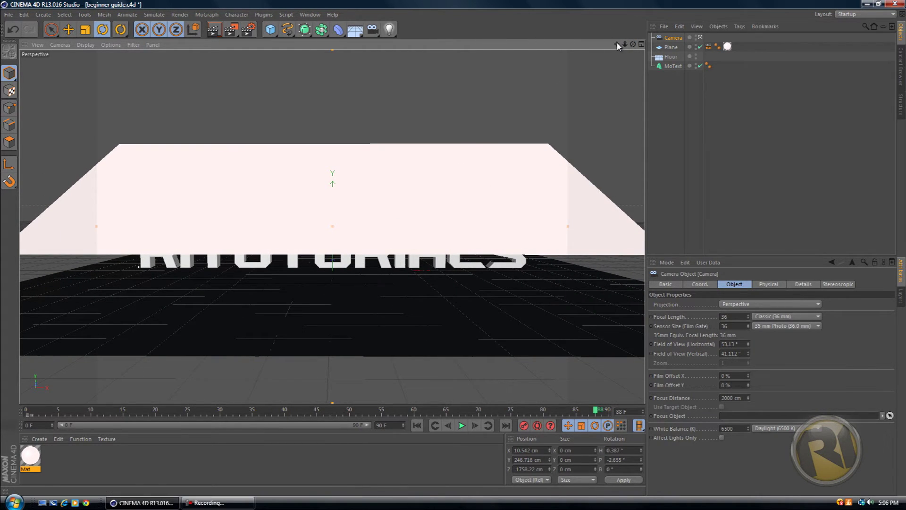
{"action": "left_click_drag", "start_coordinate": [616, 44], "coordinate": [455, 252]}
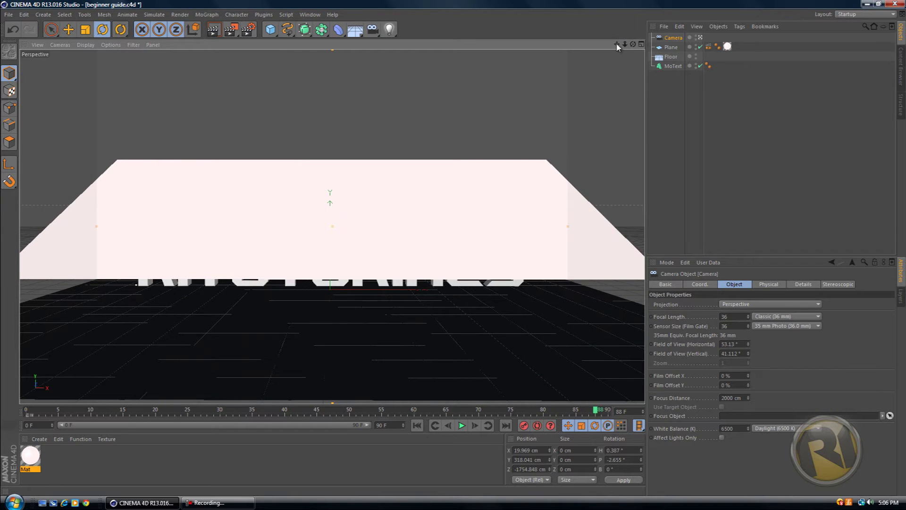
{"action": "left_click_drag", "start_coordinate": [616, 46], "coordinate": [454, 252]}
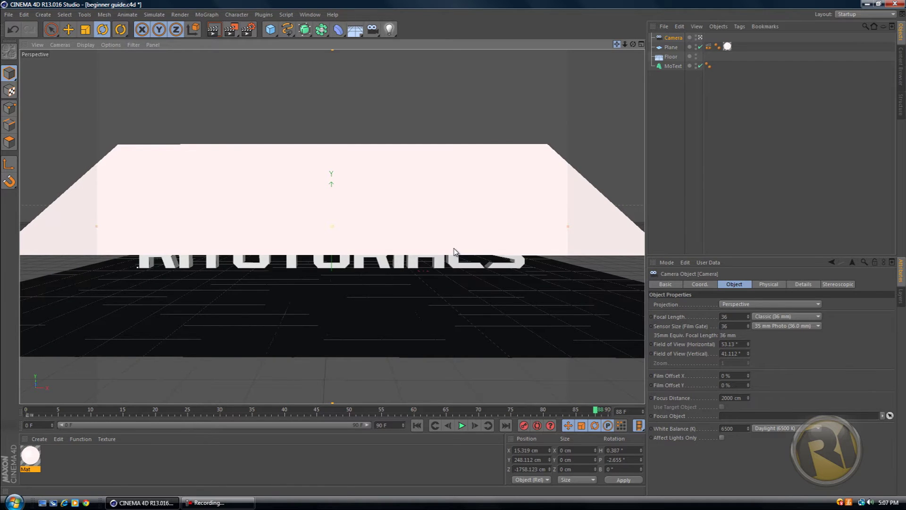
{"action": "left_click_drag", "start_coordinate": [455, 251], "coordinate": [453, 250]}
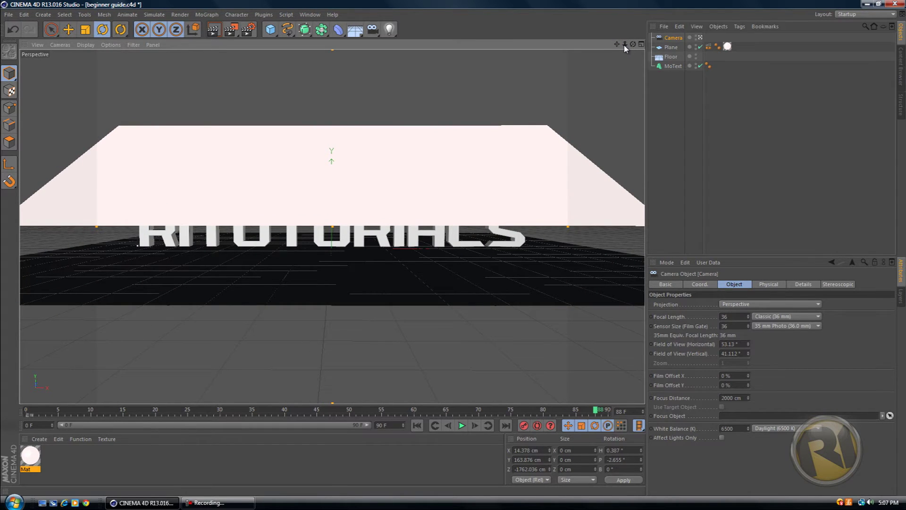
Bring the camera closer to the text, to about Z -1482 cm and Y 150 cm, with pitch about -3°.
{"action": "left_click_drag", "start_coordinate": [624, 45], "coordinate": [453, 247]}
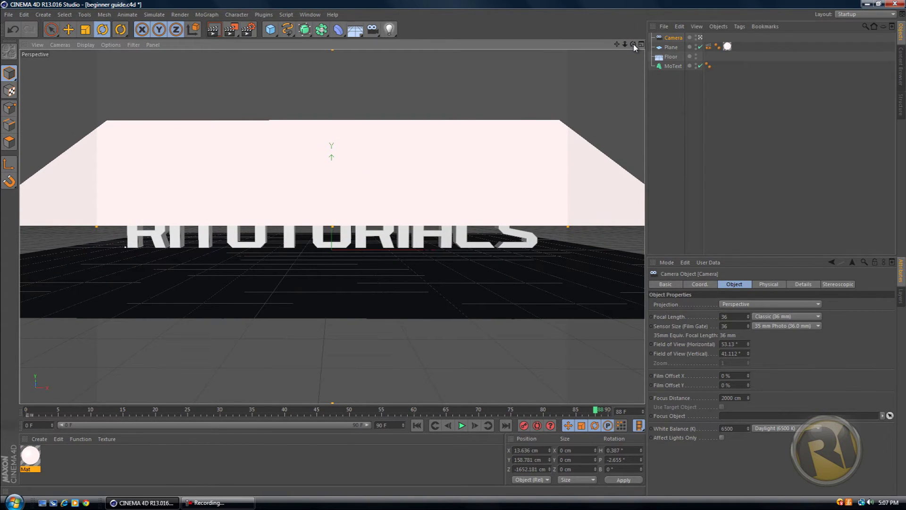
{"action": "left_click_drag", "start_coordinate": [634, 44], "coordinate": [454, 246]}
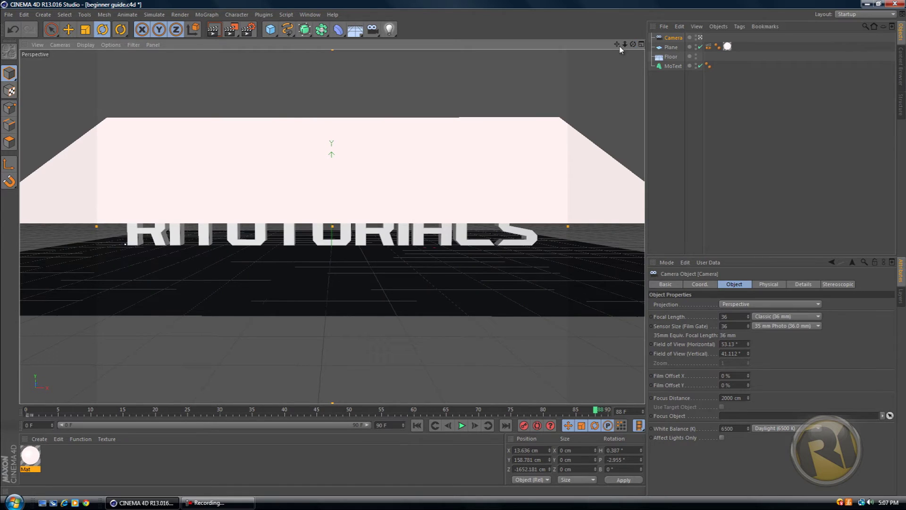
{"action": "left_click_drag", "start_coordinate": [625, 44], "coordinate": [452, 248]}
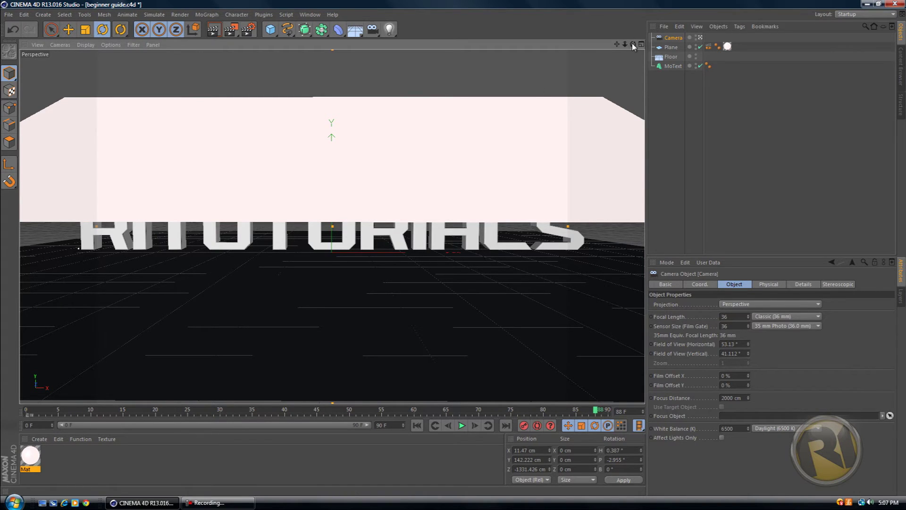
{"action": "left_click_drag", "start_coordinate": [625, 44], "coordinate": [453, 248]}
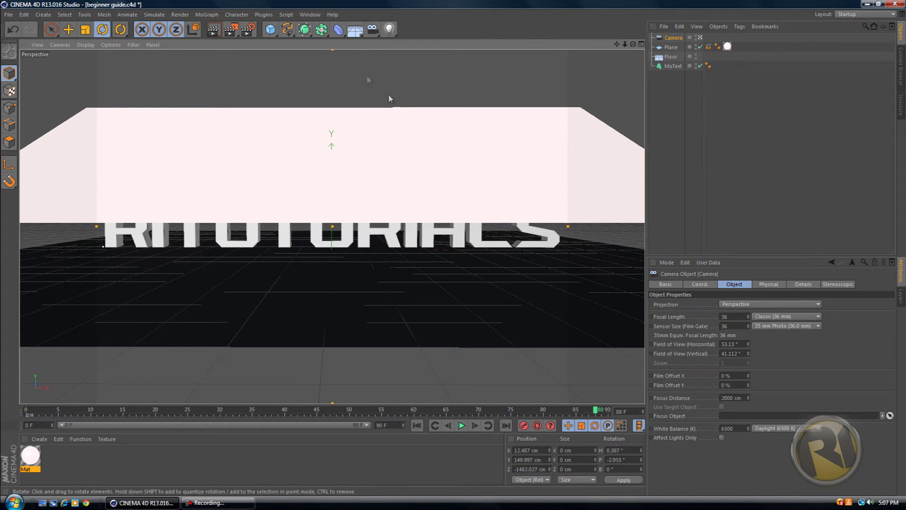
Play the animation through the new camera to check how the text is framed.
{"action": "left_click", "coordinate": [425, 423]}
{"action": "left_click", "coordinate": [461, 425]}
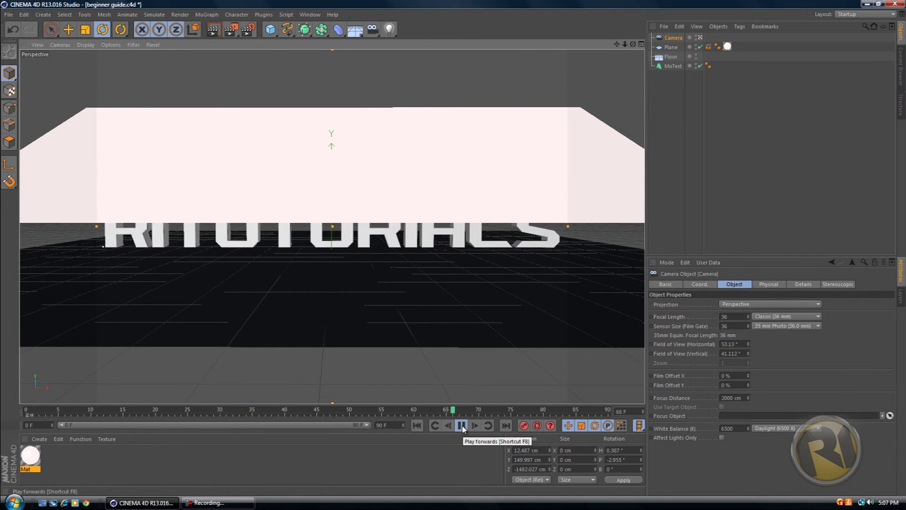
{"action": "left_click", "coordinate": [461, 426]}
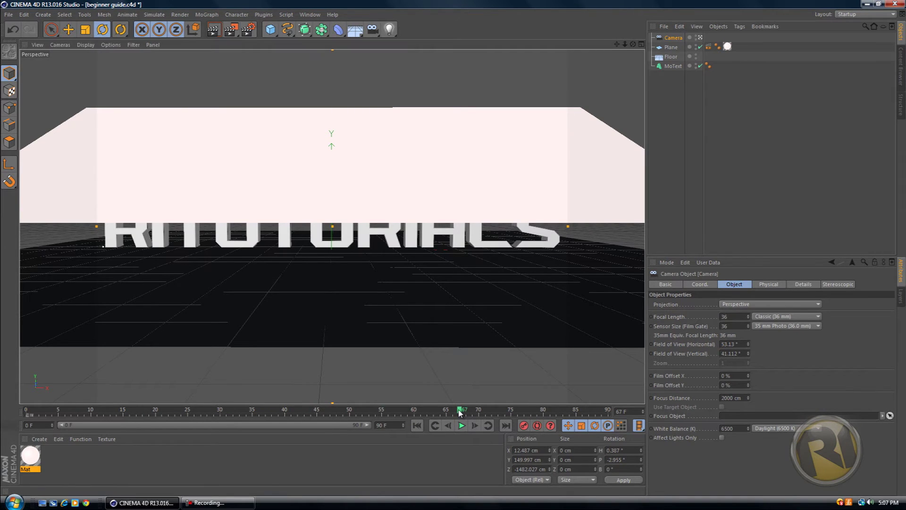
At frame 20, pull the camera back to about Y 427 cm and Z -2118 cm, and record a camera keyframe.
{"action": "left_click_drag", "start_coordinate": [461, 411], "coordinate": [158, 411]}
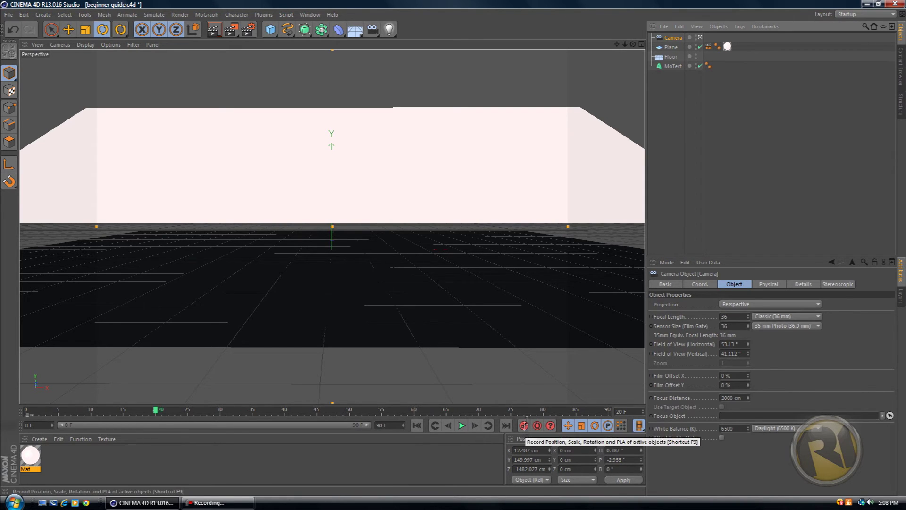
{"action": "scroll", "coordinate": [634, 71], "scroll_direction": "down", "scroll_amount": 1}
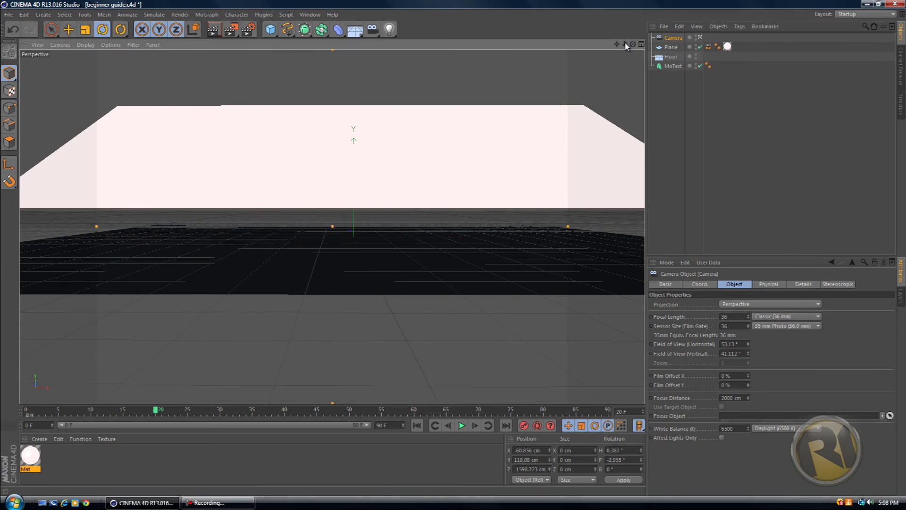
{"action": "scroll", "coordinate": [452, 248], "scroll_direction": "down", "scroll_amount": 5}
{"action": "middle_click_drag", "start_coordinate": [453, 249], "coordinate": [454, 252], "text": "alt"}
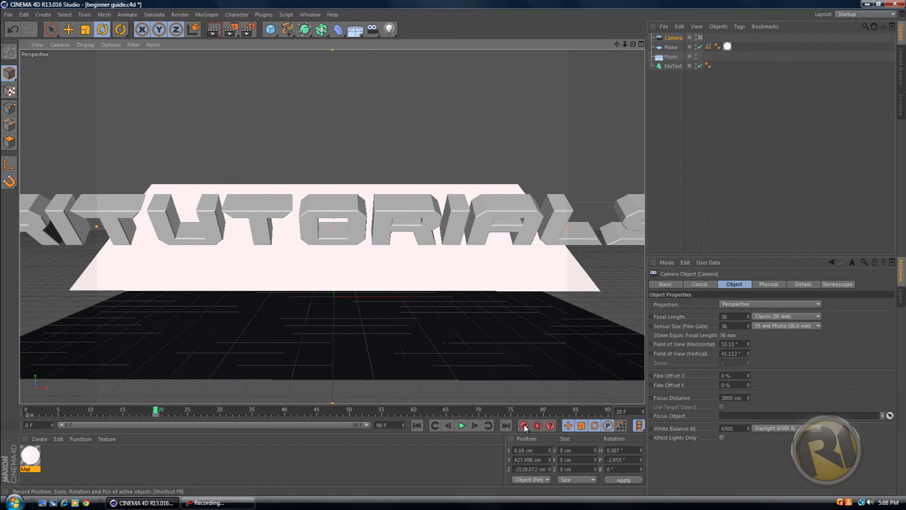
{"action": "mouse_move", "coordinate": [155, 411]}
{"action": "left_mouse_down"}
{"action": "mouse_move", "coordinate": [112, 411]}
{"action": "mouse_move", "coordinate": [157, 411]}
{"action": "left_mouse_up"}
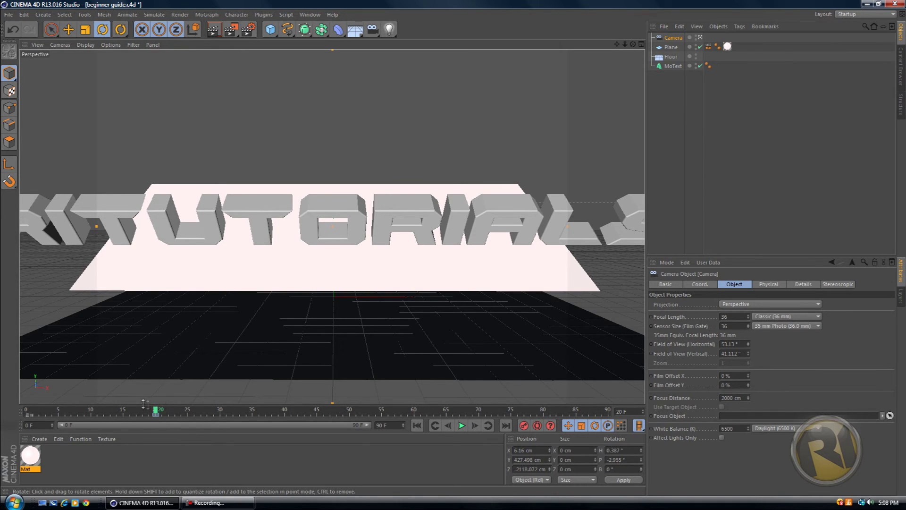
At frame 70, move the camera to about X 17 cm, Y 168 cm, Z -1497 cm near the text, and record a keyframe.
{"action": "left_click_drag", "start_coordinate": [156, 410], "coordinate": [478, 400]}
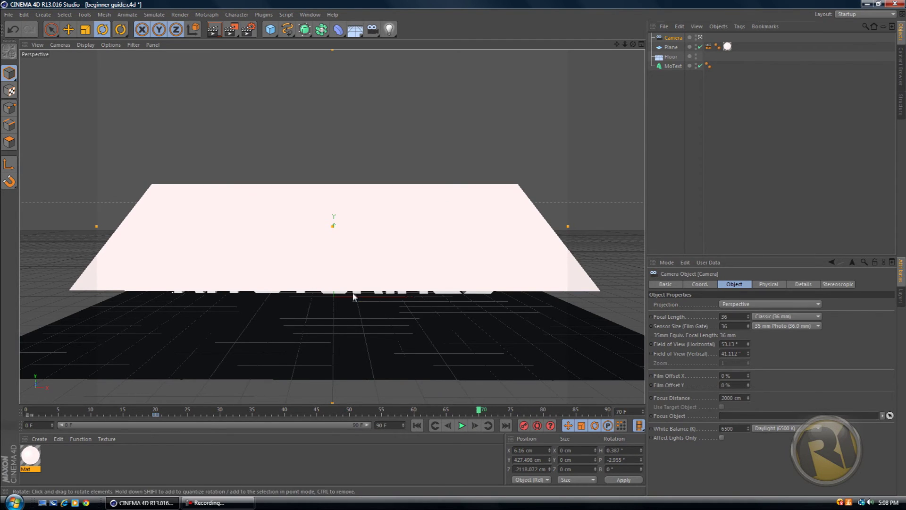
{"action": "left_click_drag", "start_coordinate": [624, 44], "coordinate": [455, 251]}
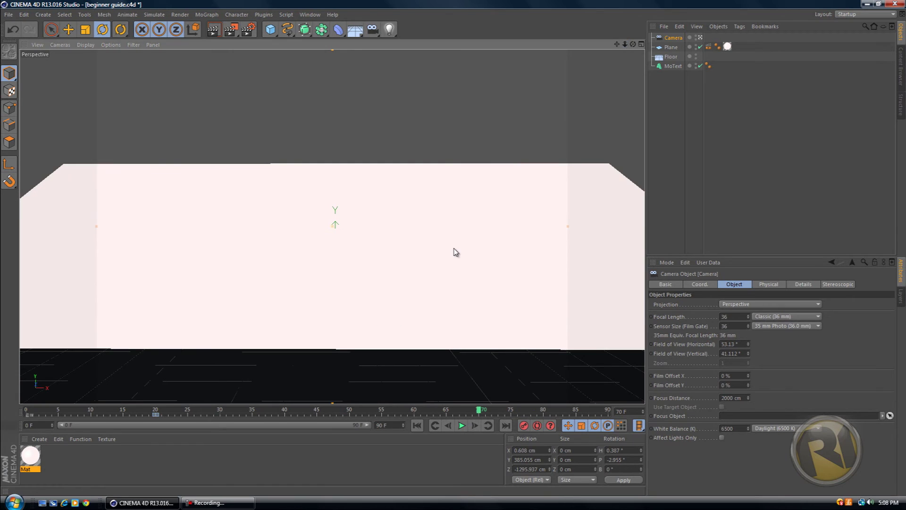
{"action": "left_click_drag", "start_coordinate": [625, 44], "coordinate": [454, 252]}
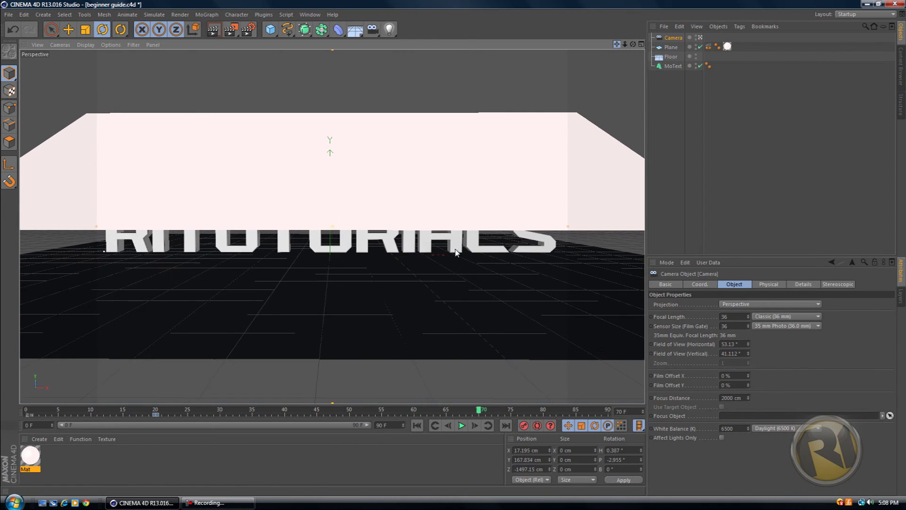
{"action": "left_click", "coordinate": [523, 426]}
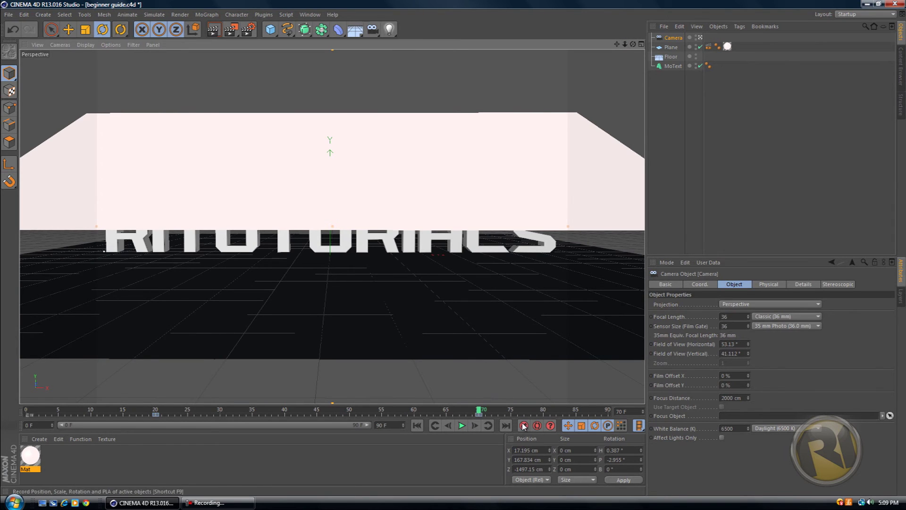
Play the animation from near its start to check the camera move together with the text's landing.
{"action": "left_click_drag", "start_coordinate": [480, 411], "coordinate": [34, 410]}
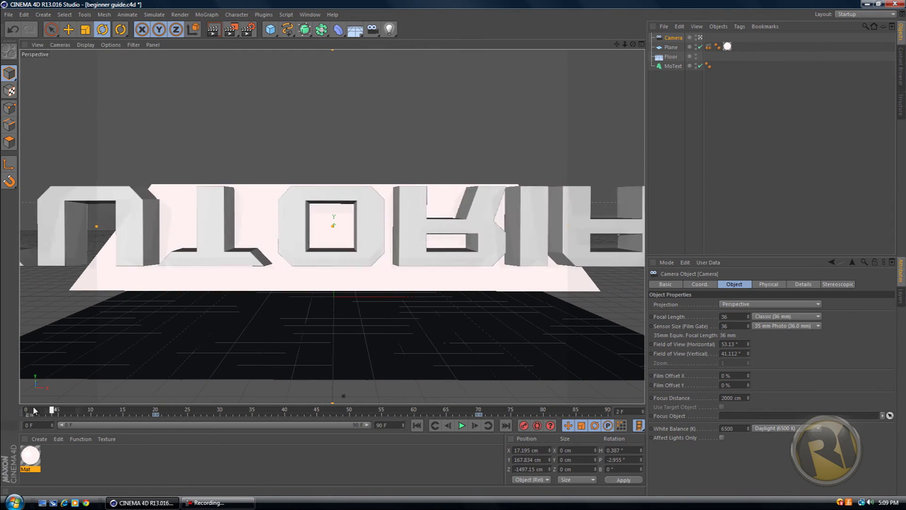
{"action": "left_click", "coordinate": [462, 425]}
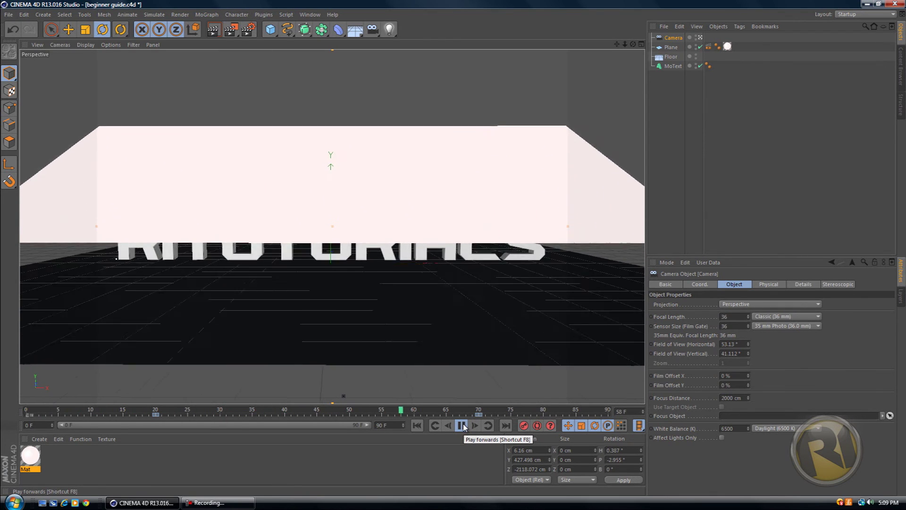
{"action": "left_click", "coordinate": [462, 425]}
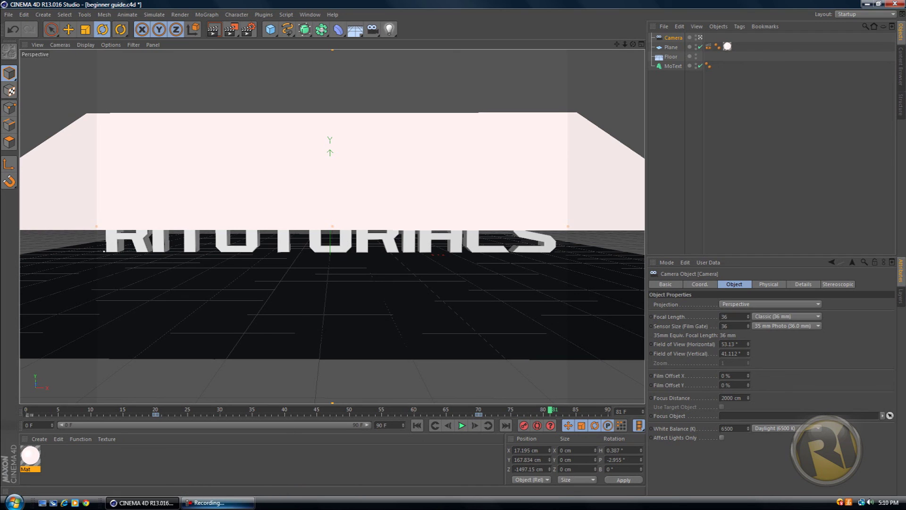
{"action": "mouse_move", "coordinate": [217, 502]}
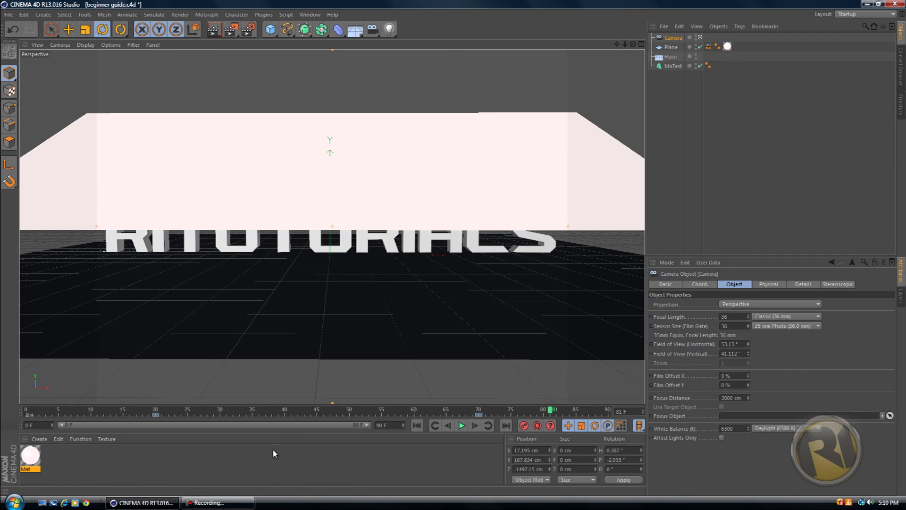